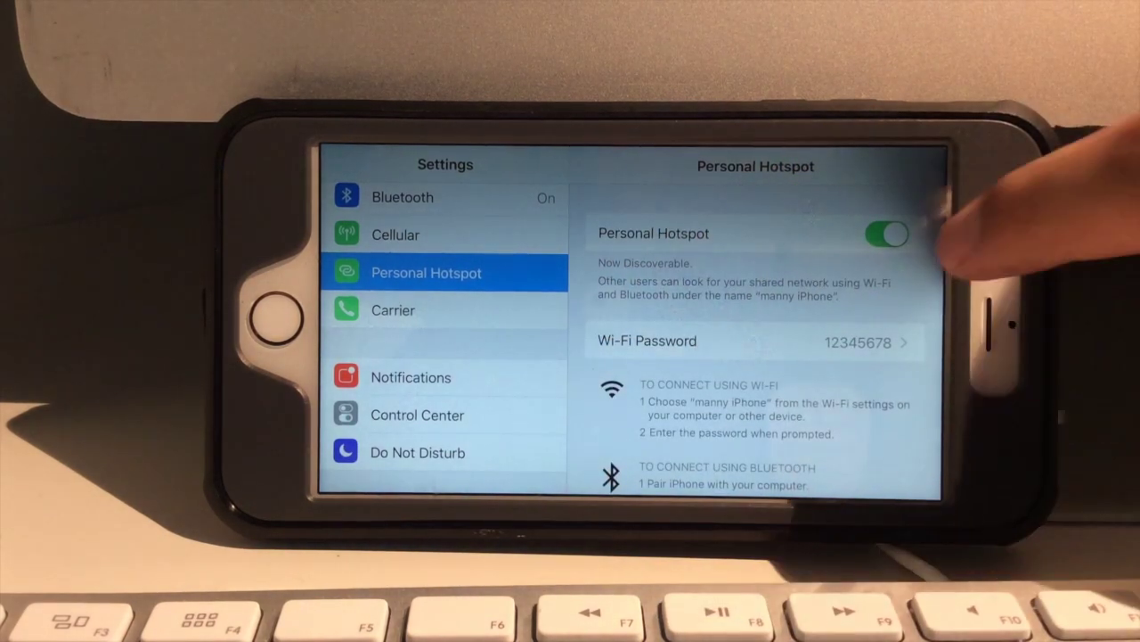
# Step: Switch the iPhone's Personal Hotspot off and back on, then swipe up to view its connection instructions
pyautogui.click(886, 233)
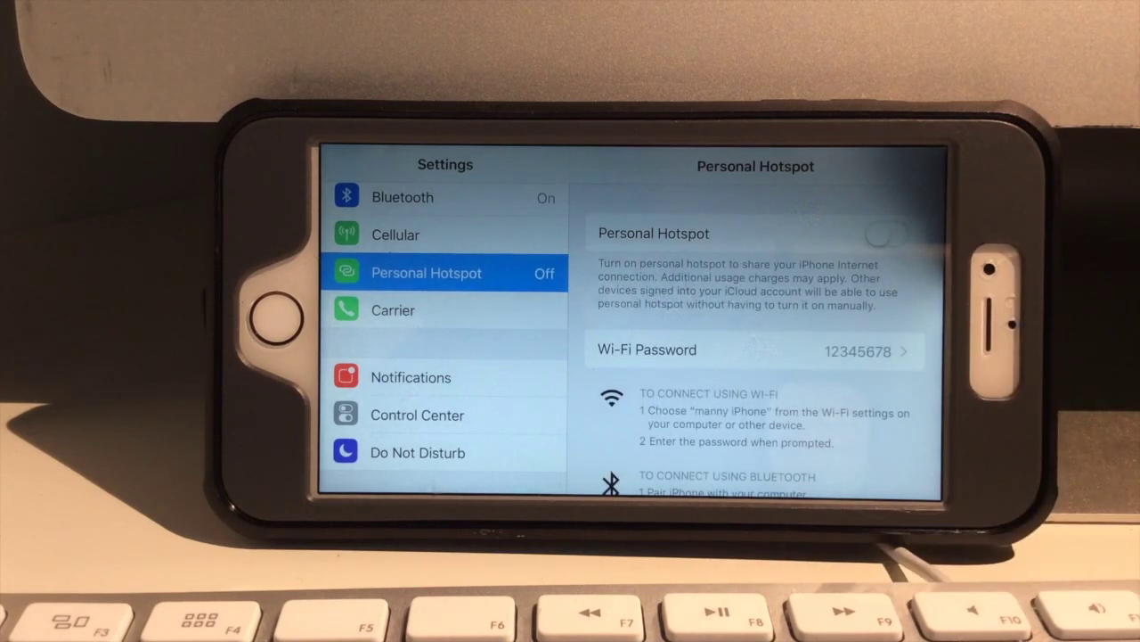
pyautogui.click(887, 233)
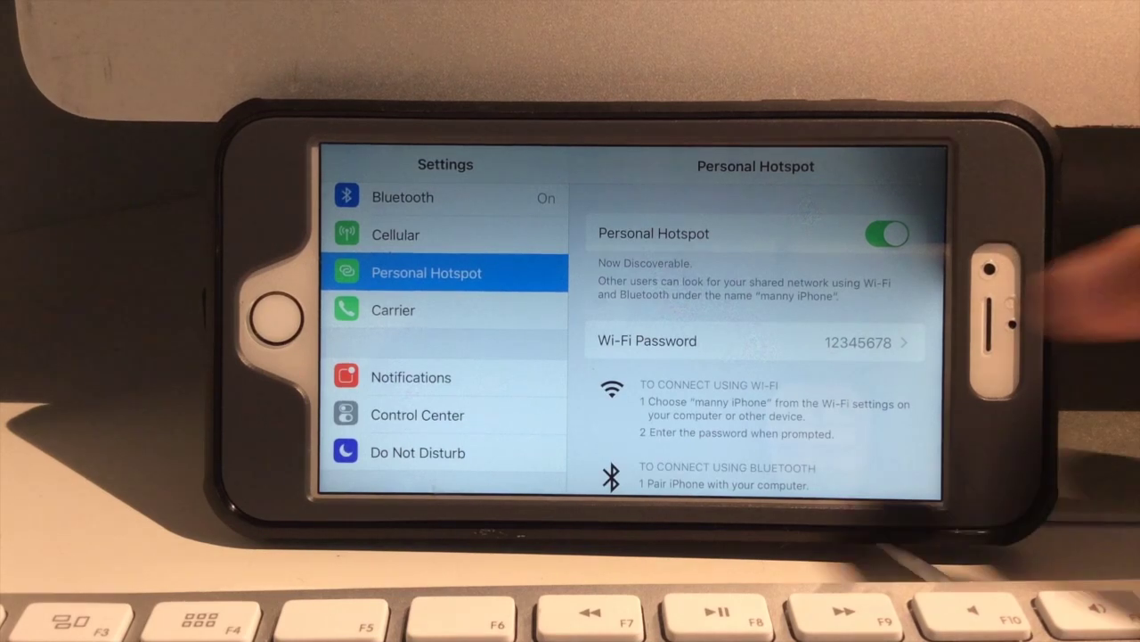
pyautogui.moveTo(790, 395); pyautogui.dragTo(931, 187)
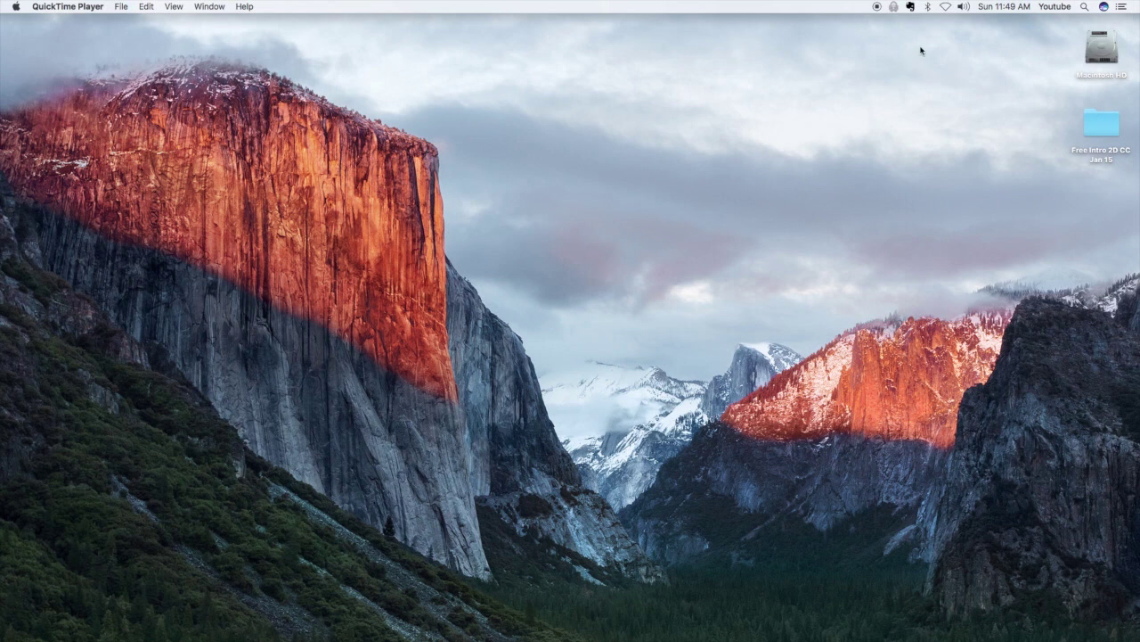
# Step: Turn on the Mac's Wi-Fi from the menu bar and check the available networks list
pyautogui.click(945, 7)
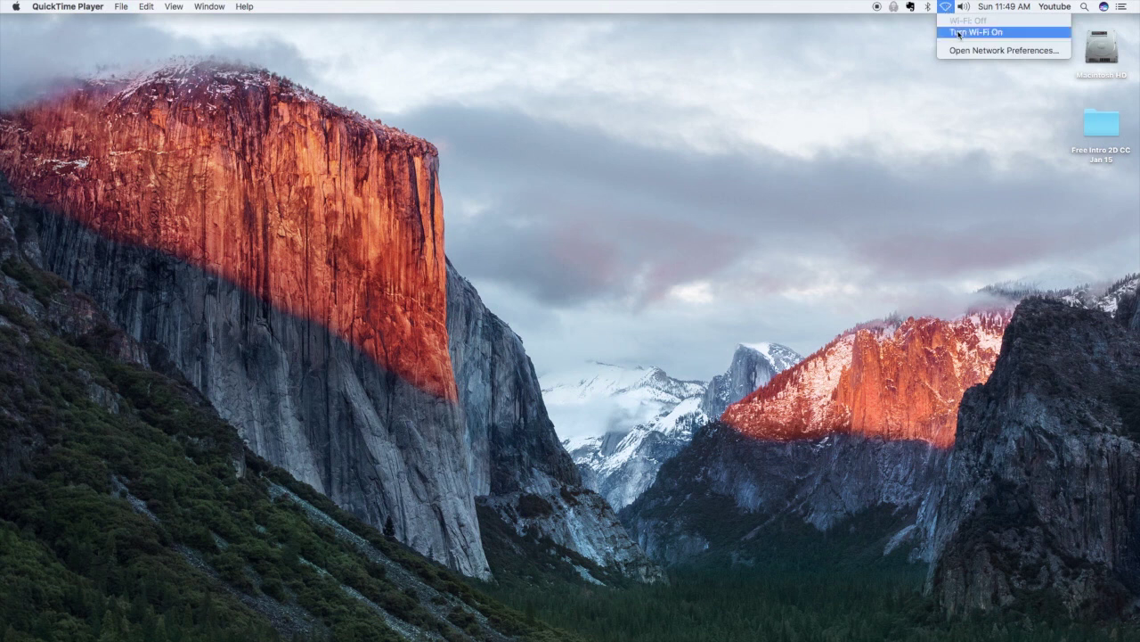
pyautogui.click(973, 32)
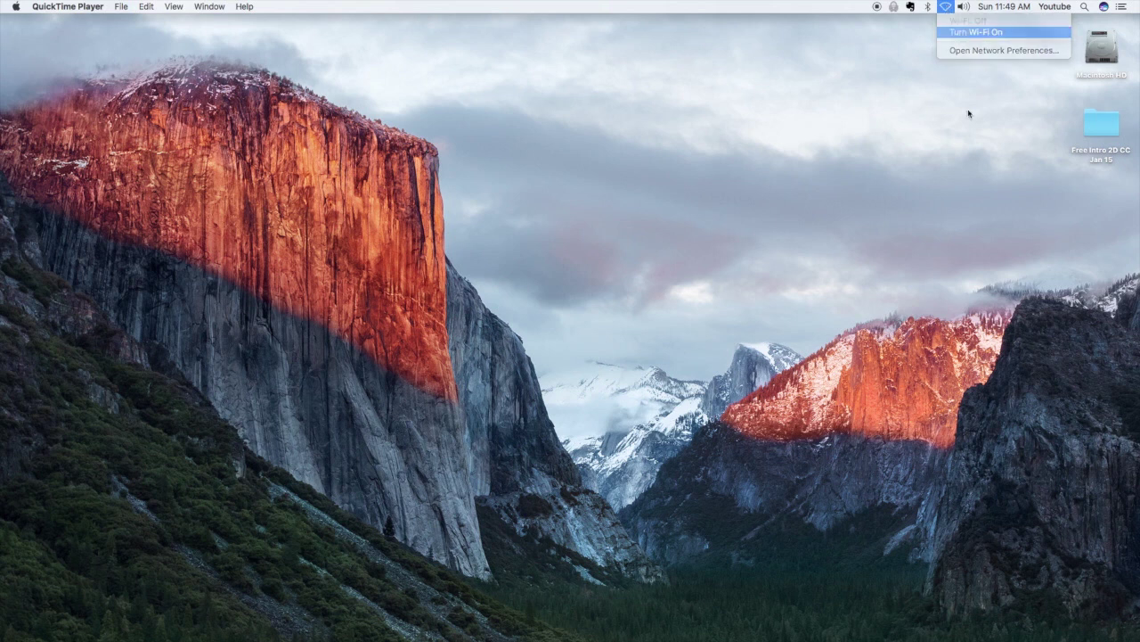
pyautogui.click(945, 7)
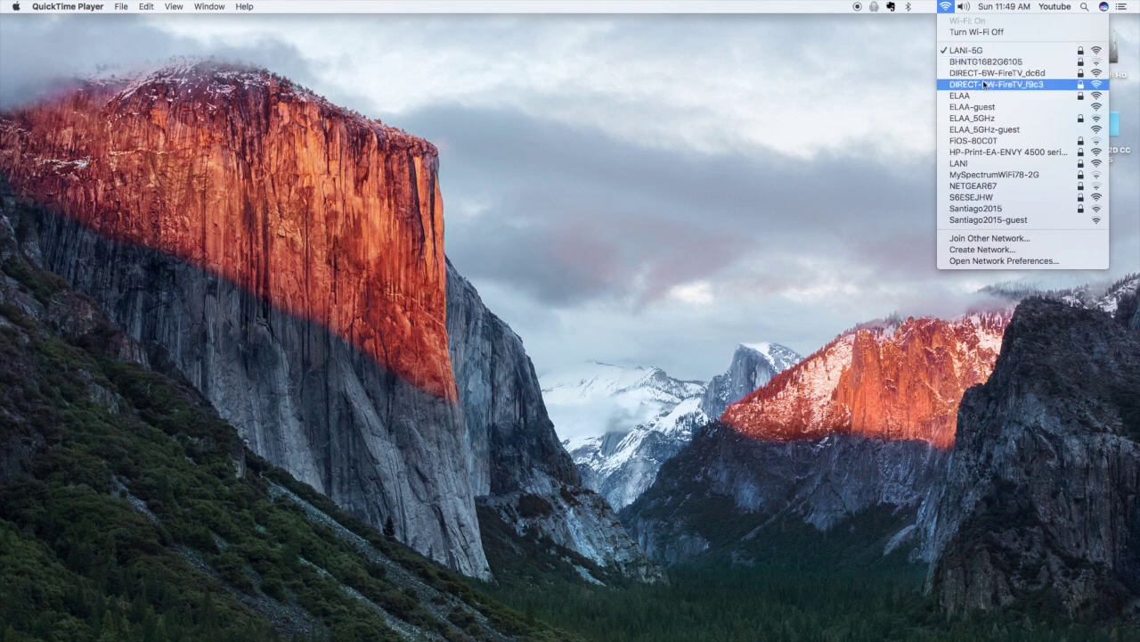
pyautogui.click(908, 145)
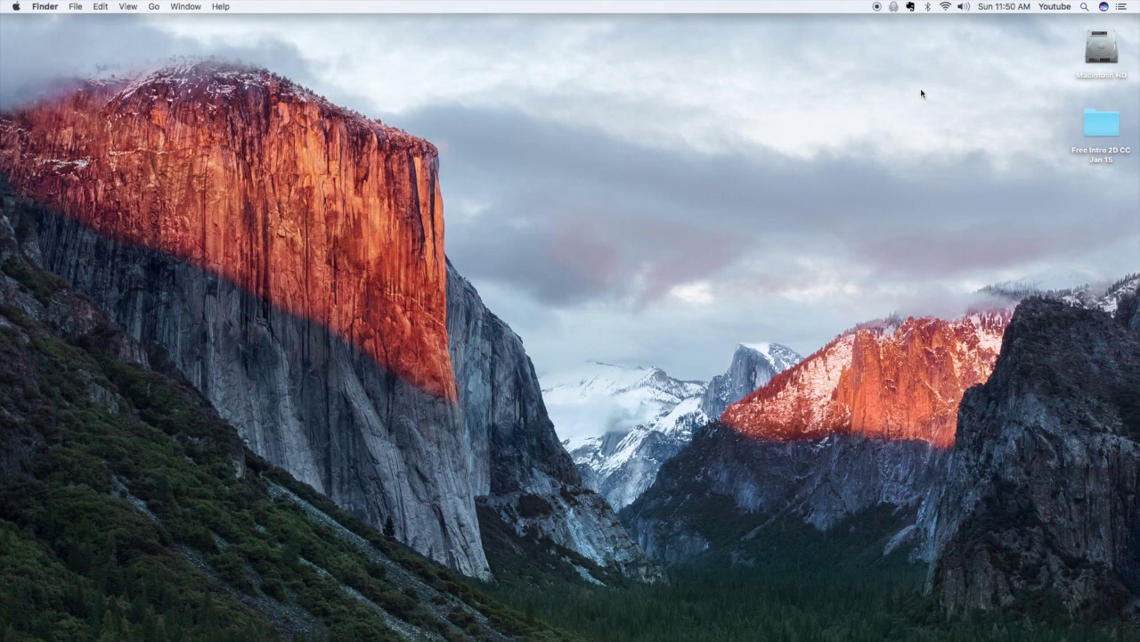
# Step: Join the iPhone's hotspot network from the menu-bar Wi-Fi list and confirm it is connected
pyautogui.click(946, 7)
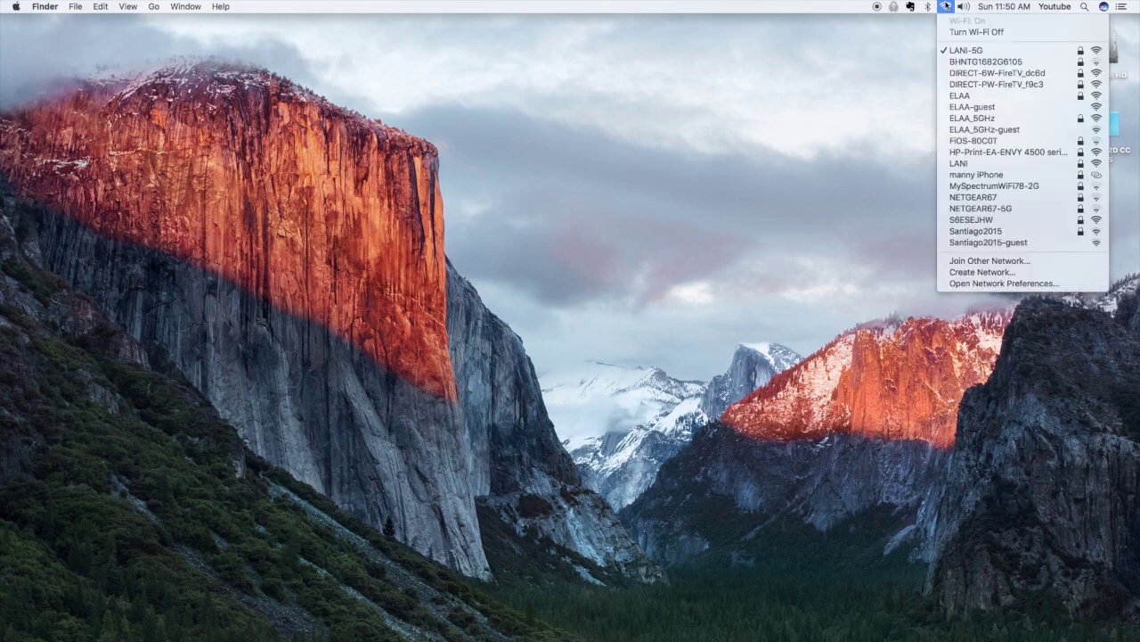
pyautogui.click(979, 176)
pyautogui.click(947, 7)
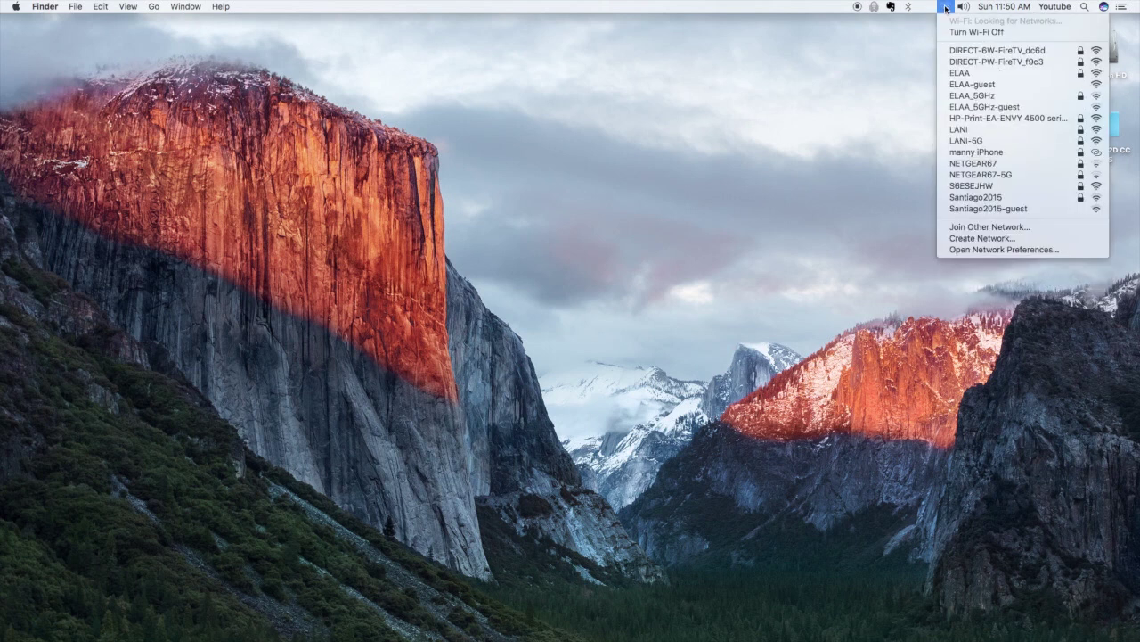
pyautogui.click(912, 61)
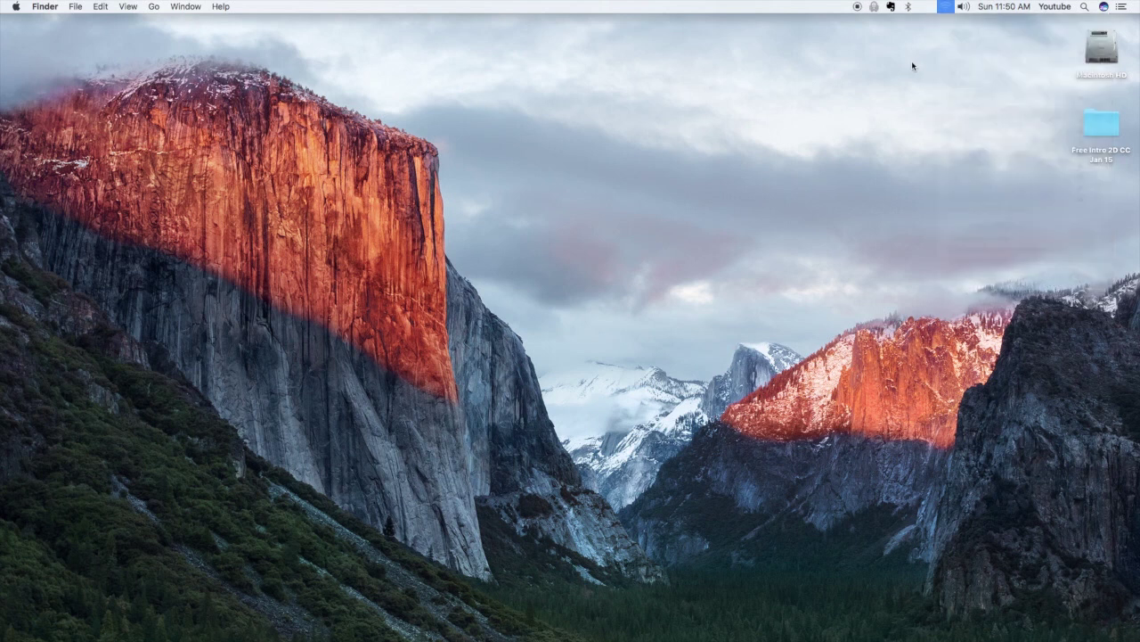
pyautogui.click(947, 8)
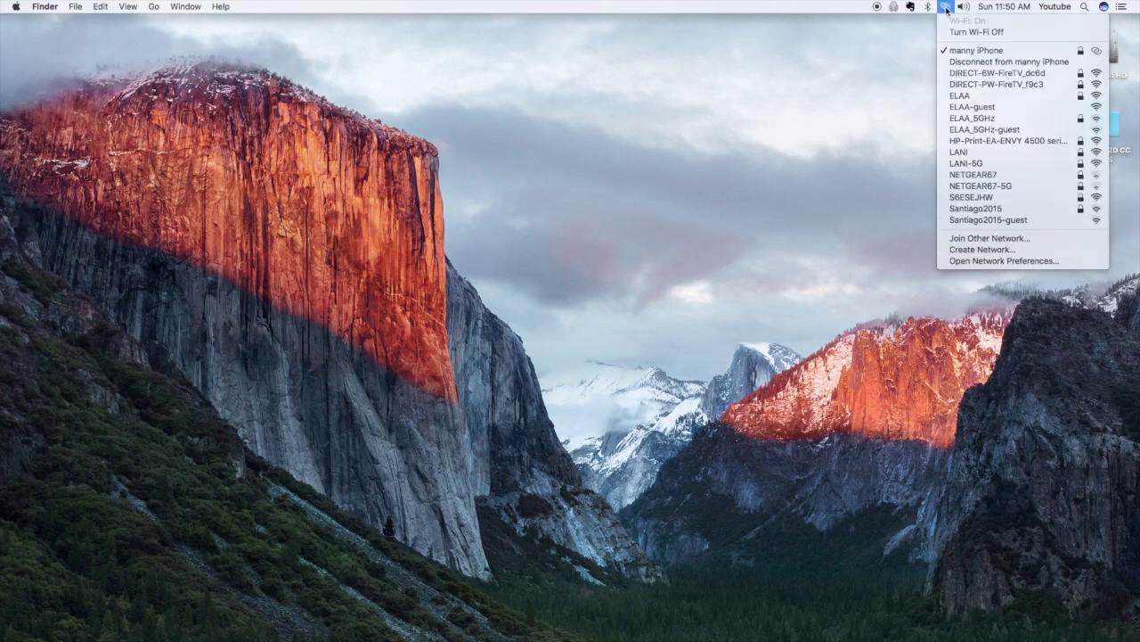
pyautogui.click(922, 55)
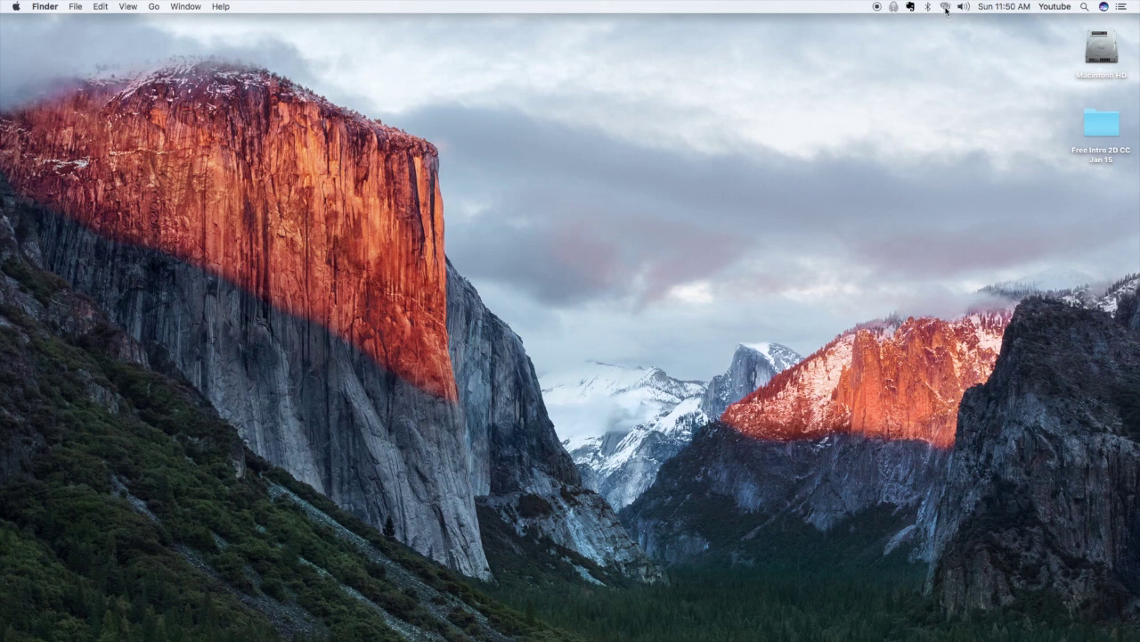
# Step: Recheck the current Wi-Fi connection and rejoin the iPhone's hotspot network
pyautogui.click(947, 8)
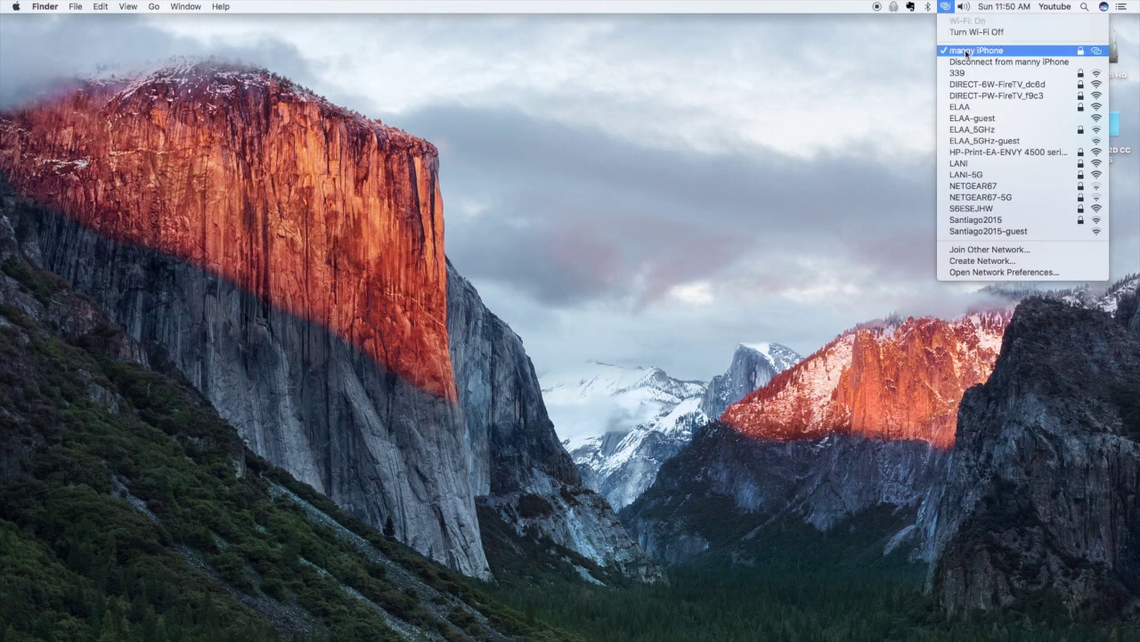
pyautogui.click(976, 175)
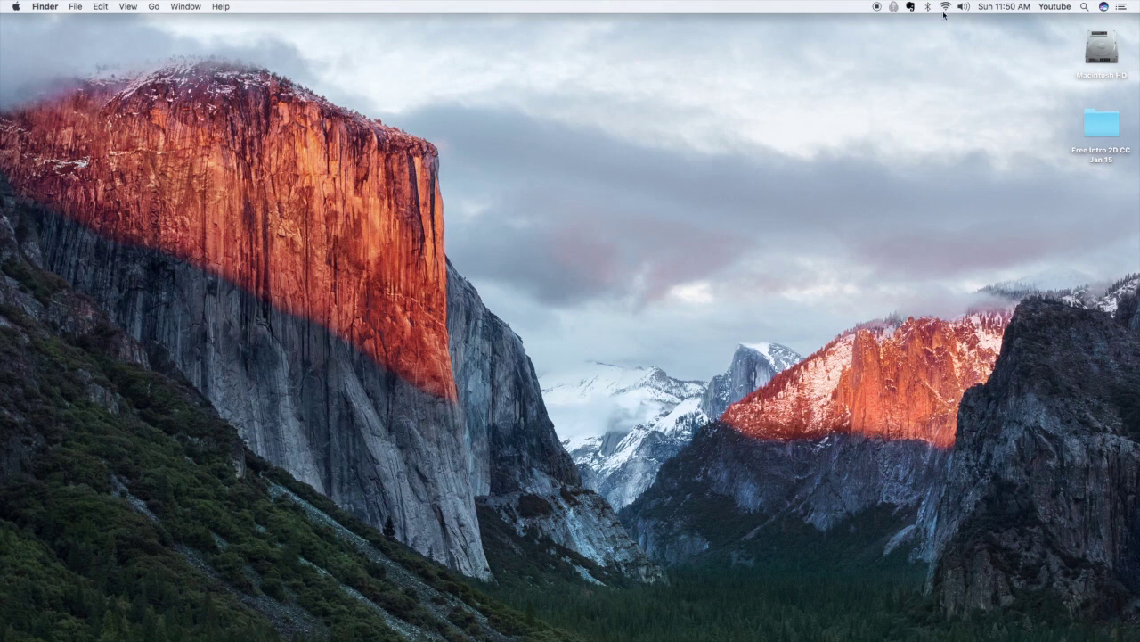
pyautogui.click(946, 7)
pyautogui.click(946, 7)
pyautogui.click(946, 7)
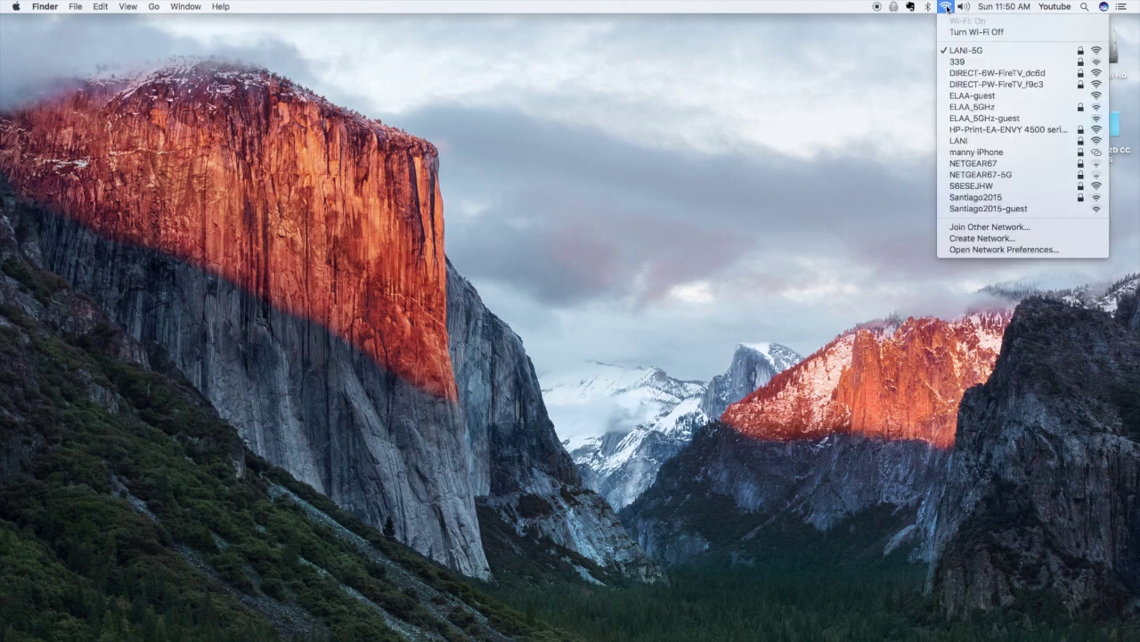
pyautogui.click(976, 152)
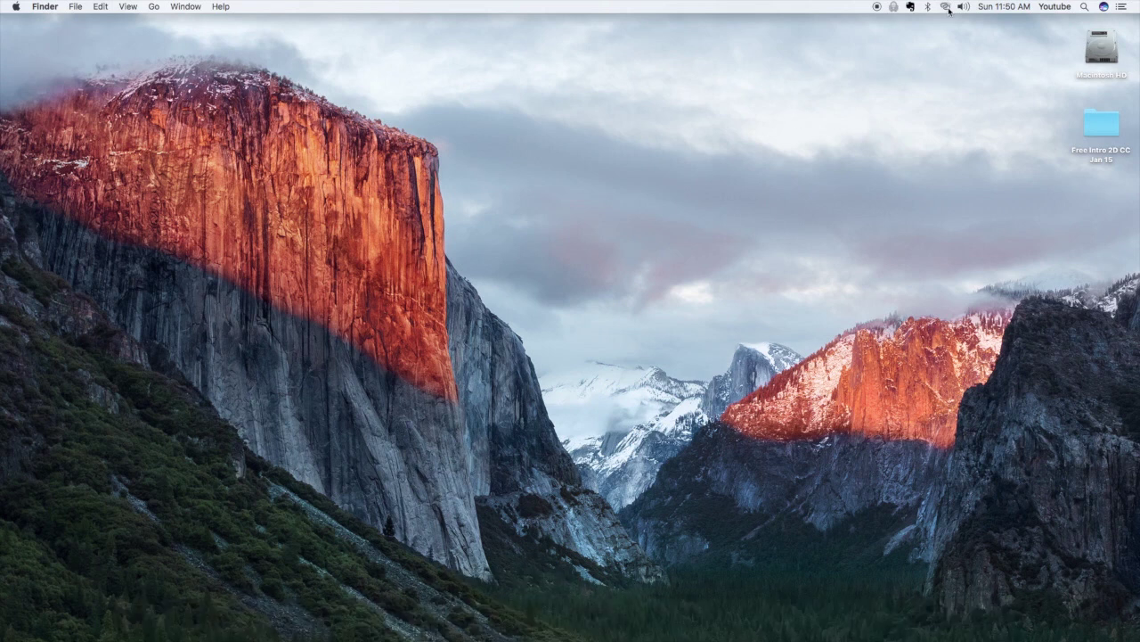
pyautogui.moveTo(339, 639)
# Step: Open System Preferences from the Apple menu and go to the Network pane
pyautogui.click(16, 6)
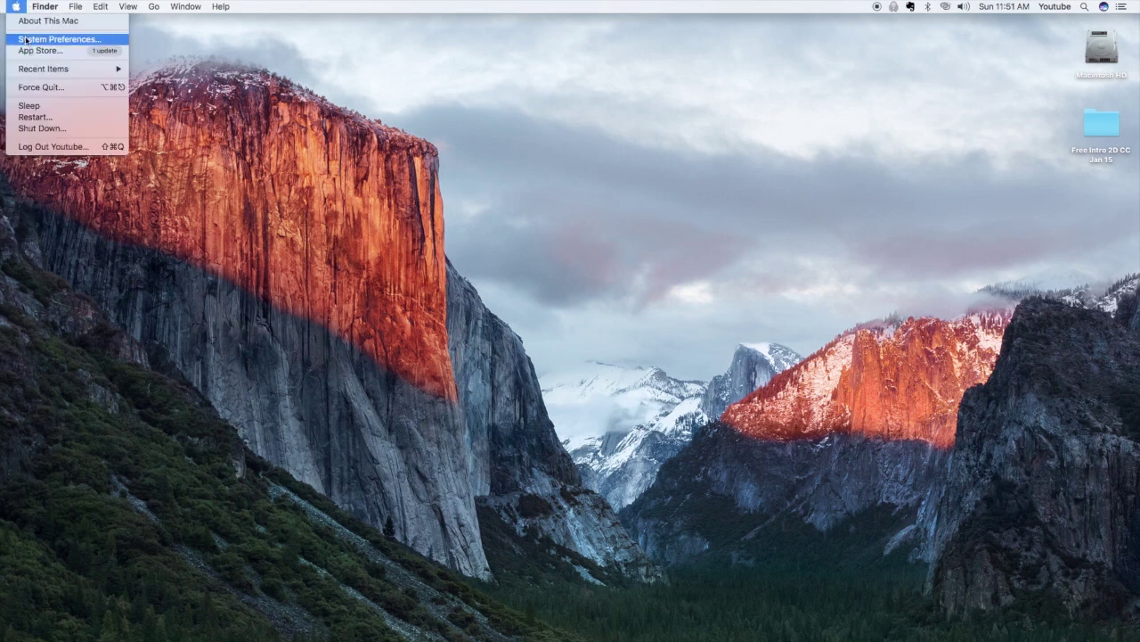
pyautogui.click(27, 40)
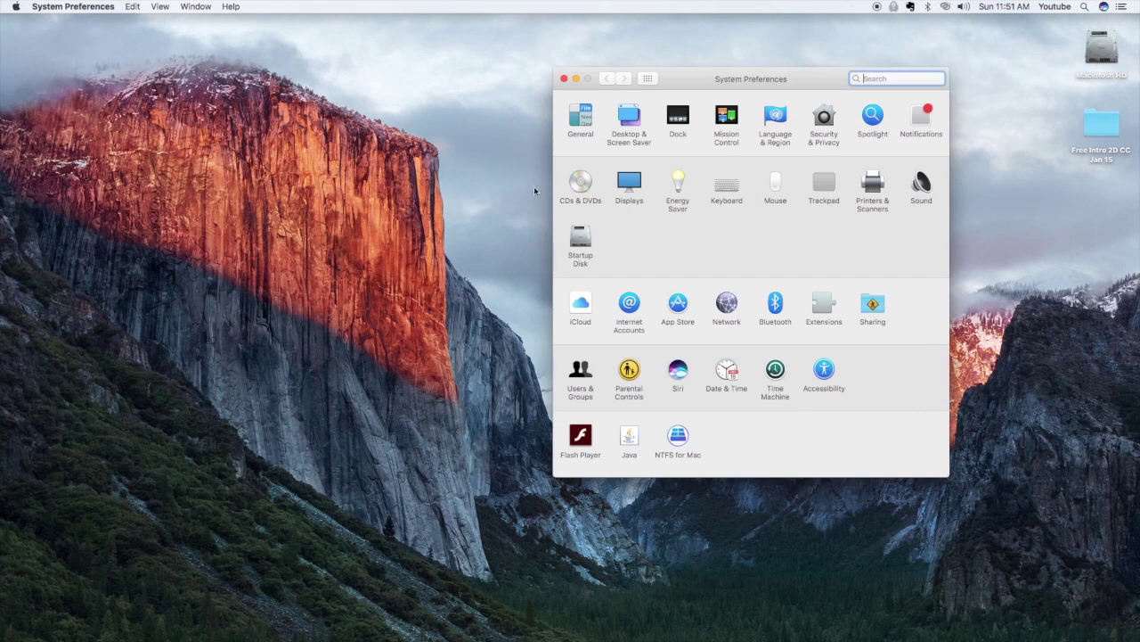
pyautogui.click(16, 6)
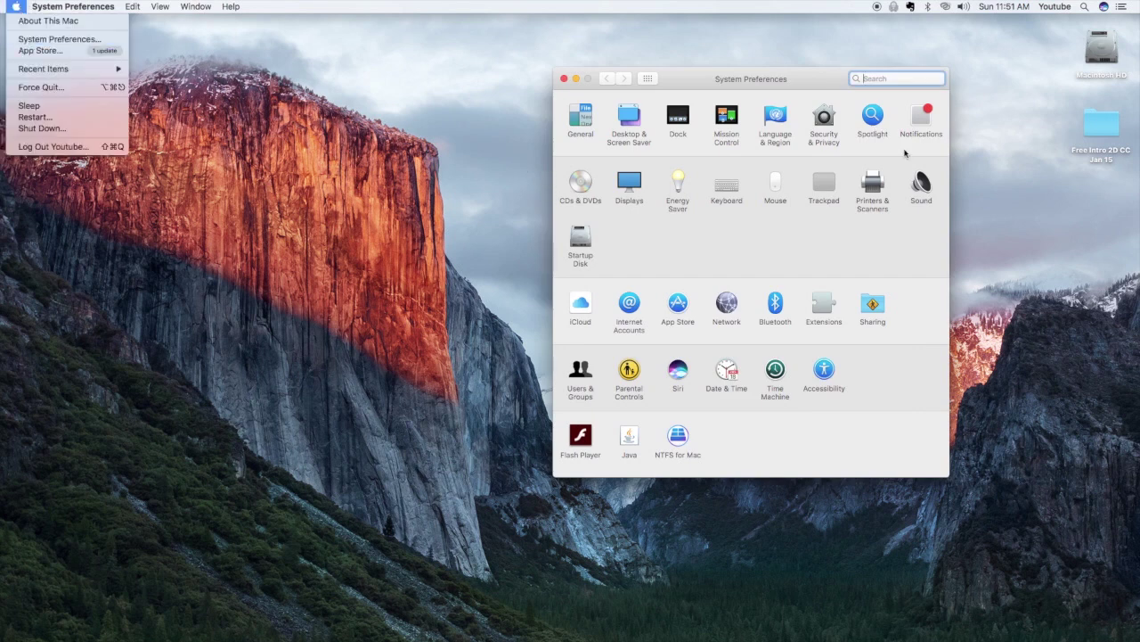
pyautogui.click(726, 313)
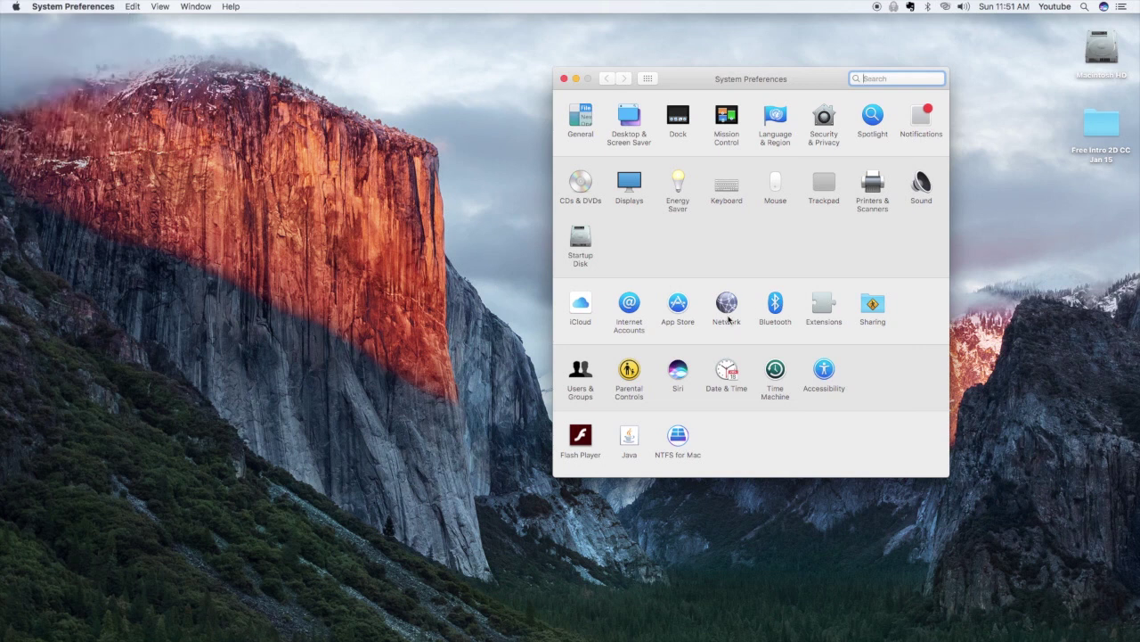
pyautogui.click(728, 318)
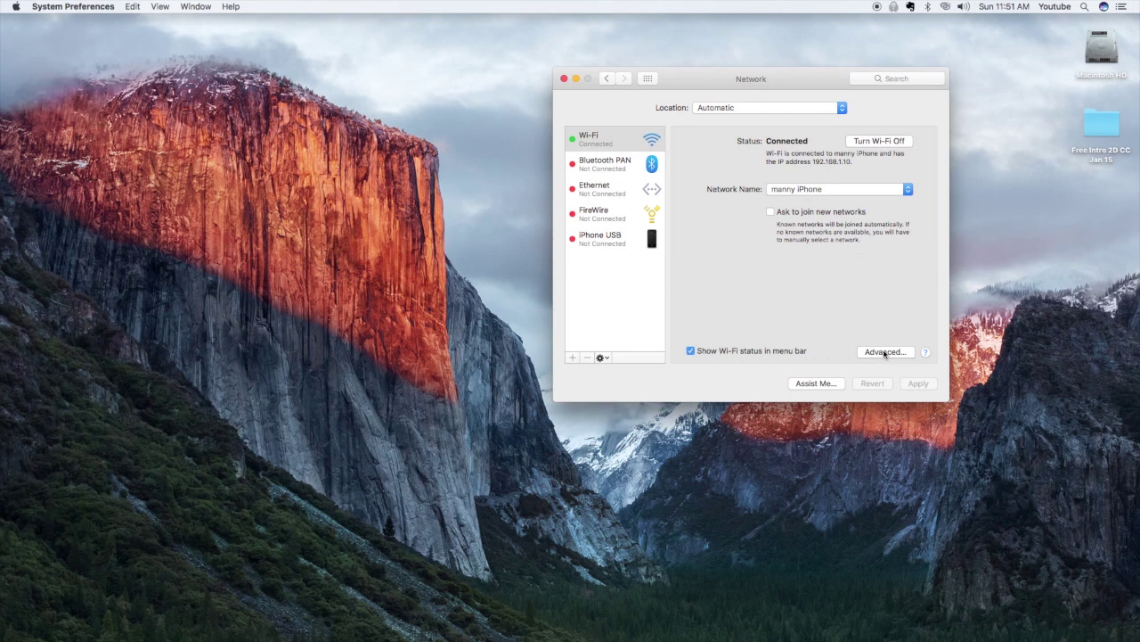
# Step: Remove LANI-5G from the Wi-Fi preferred networks in Advanced settings and save with OK
pyautogui.click(885, 354)
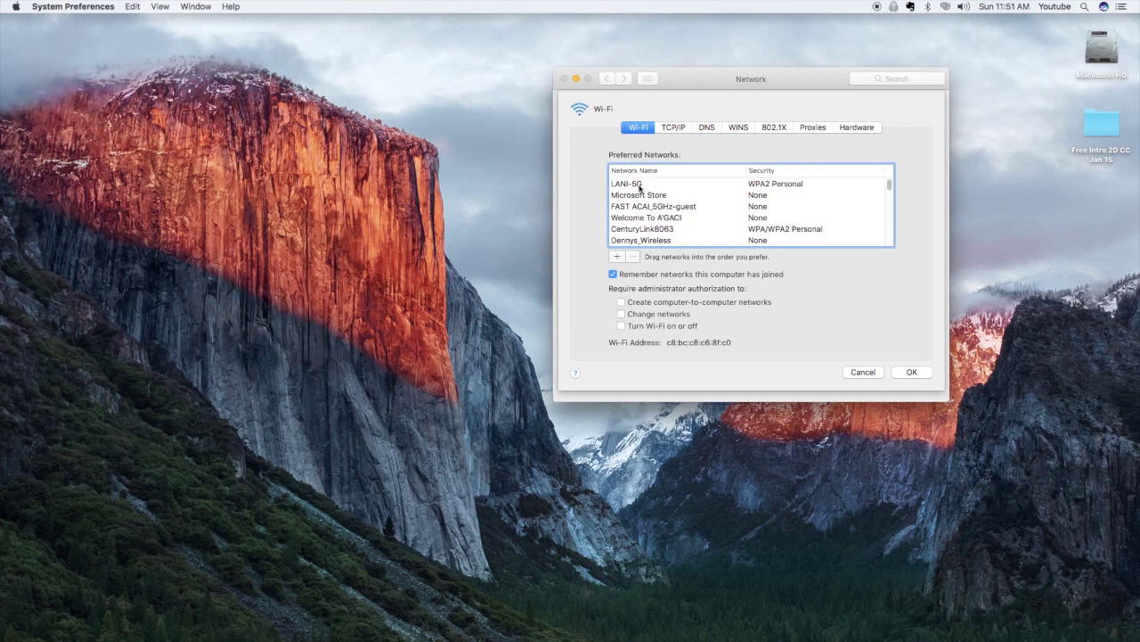
pyautogui.click(639, 186)
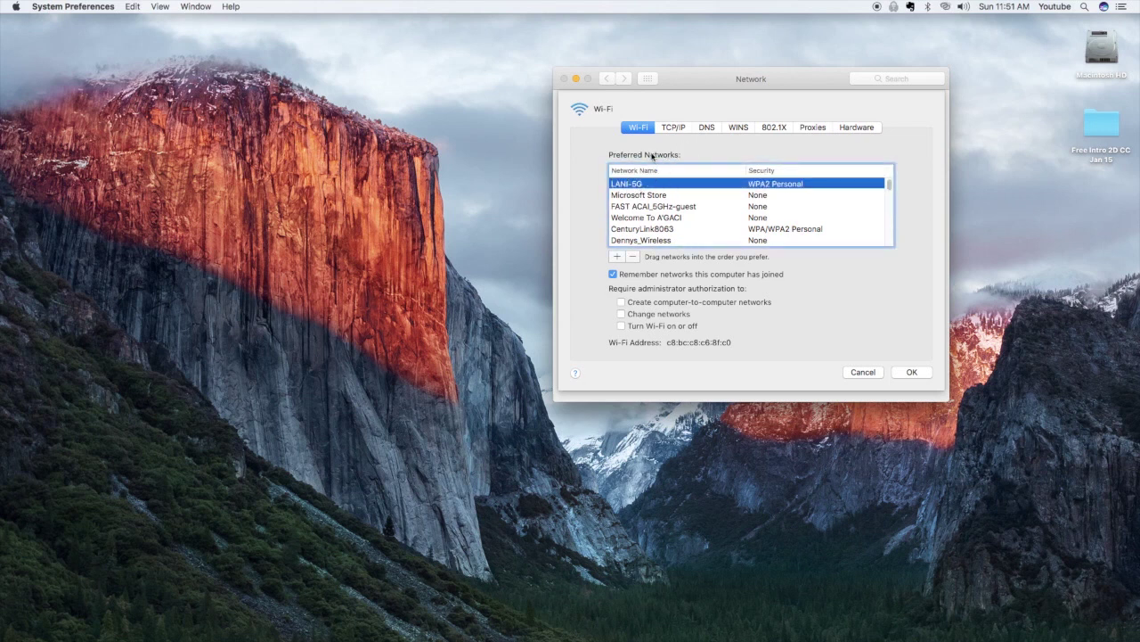
pyautogui.click(633, 257)
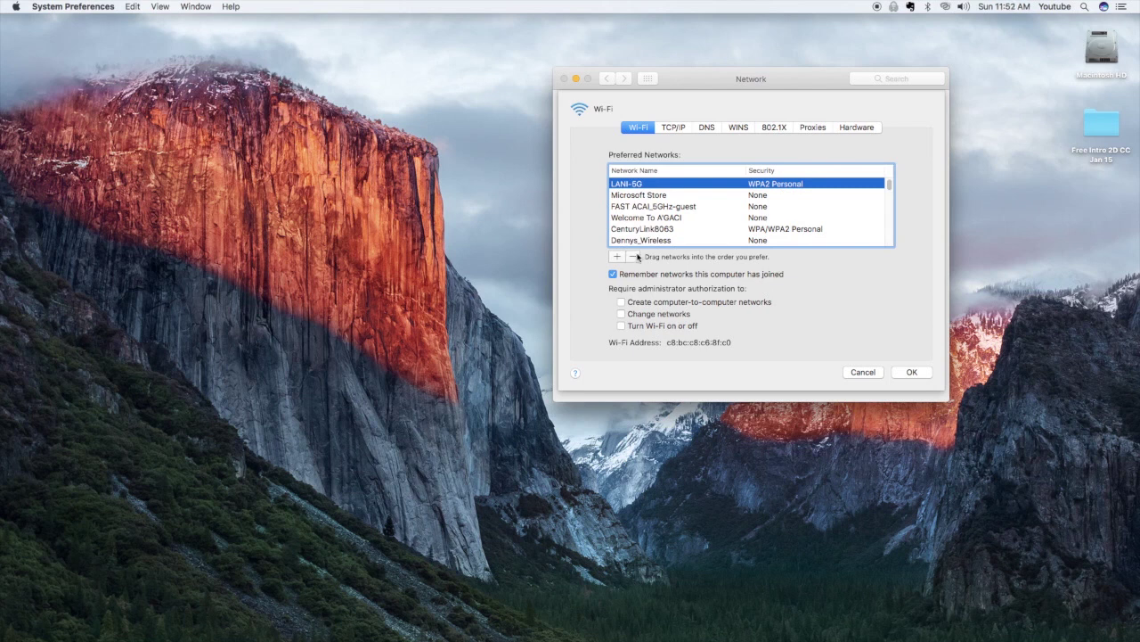
pyautogui.click(636, 257)
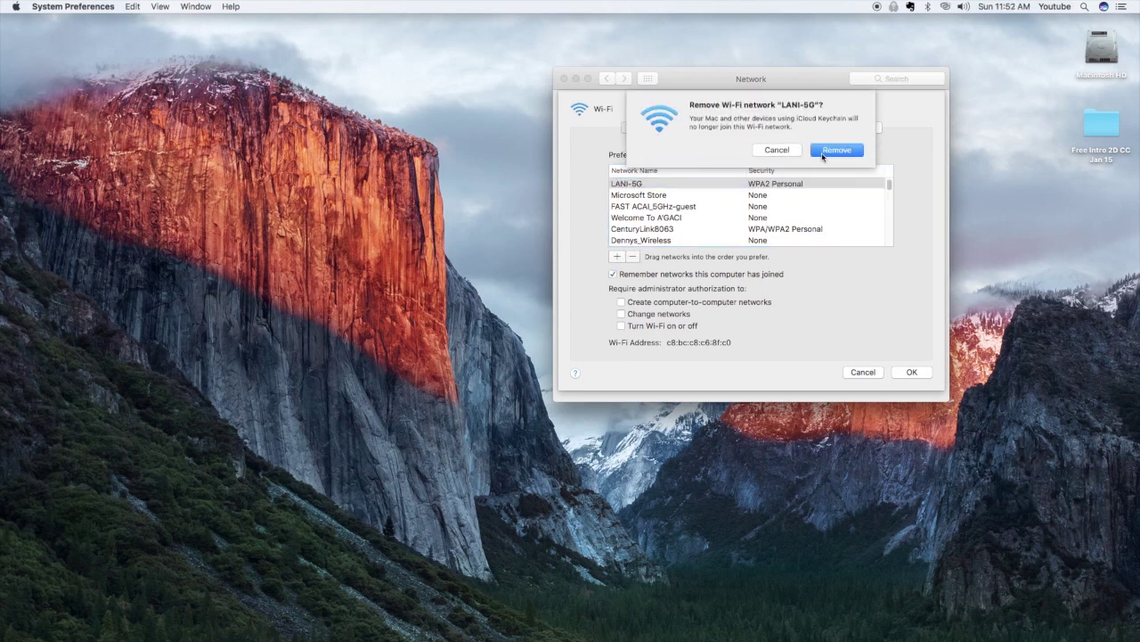
pyautogui.click(837, 152)
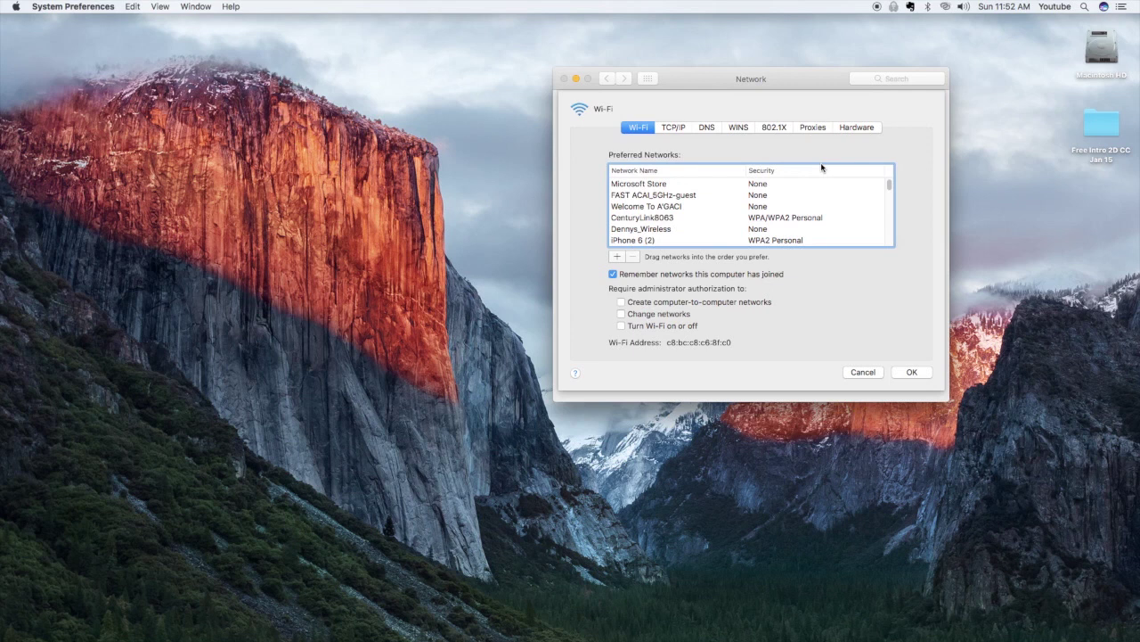
pyautogui.click(912, 373)
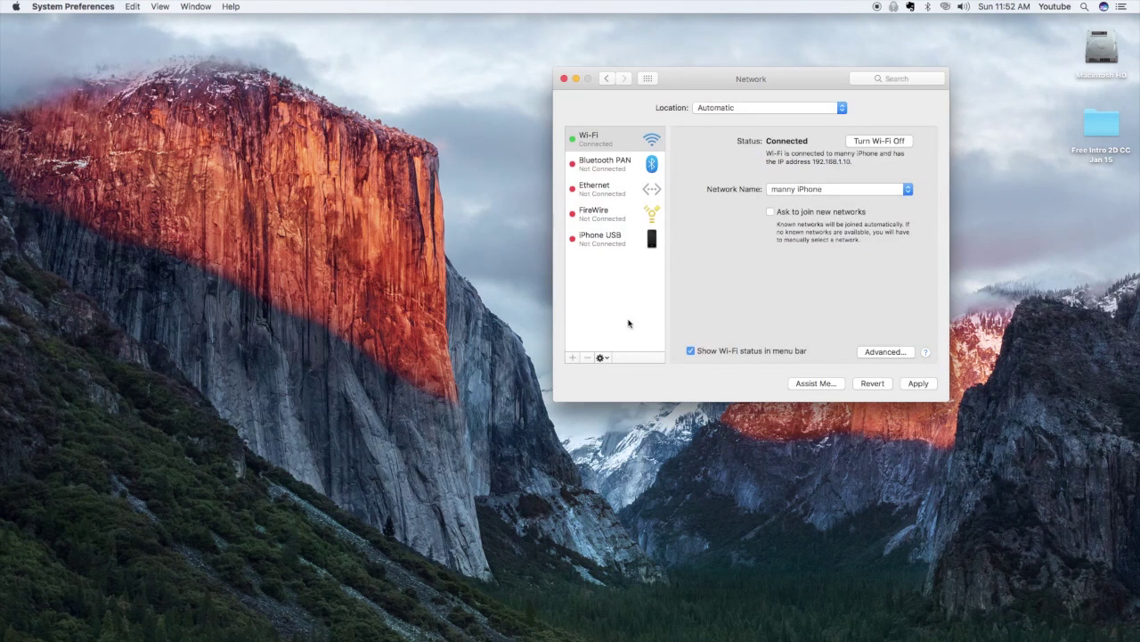
# Step: Check the Network Name pop-up, leaving Wi-Fi on the iPhone hotspot
pyautogui.click(908, 189)
pyautogui.click(910, 189)
pyautogui.click(910, 189)
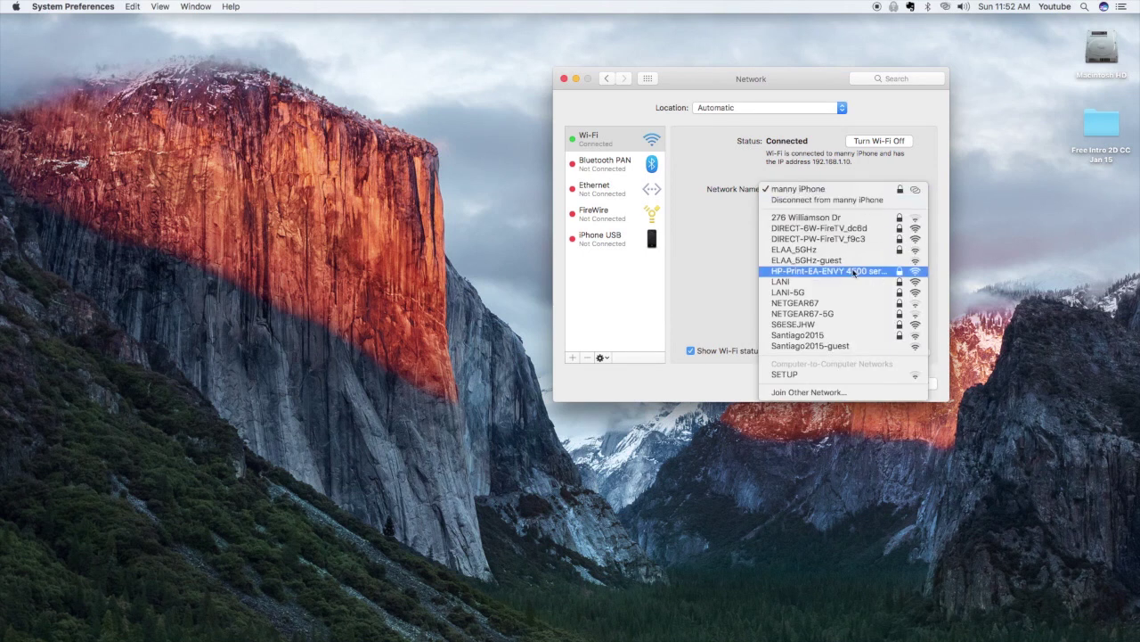
pyautogui.click(744, 169)
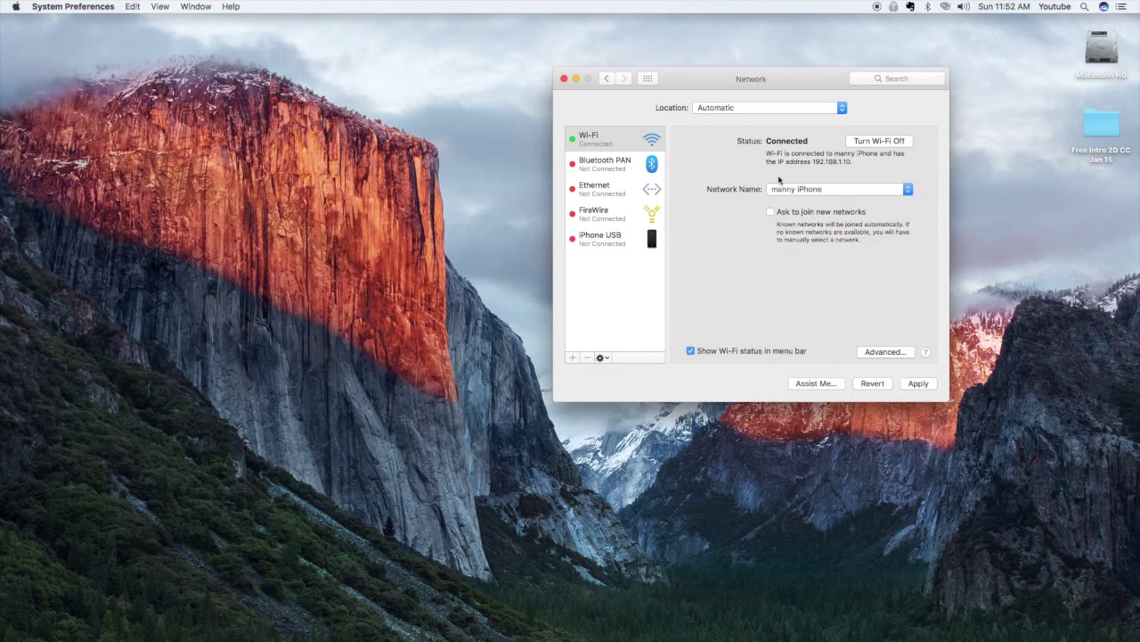
# Step: In the Wi-Fi Advanced TCP/IP settings, set Configure IPv4 to Using DHCP
pyautogui.click(883, 353)
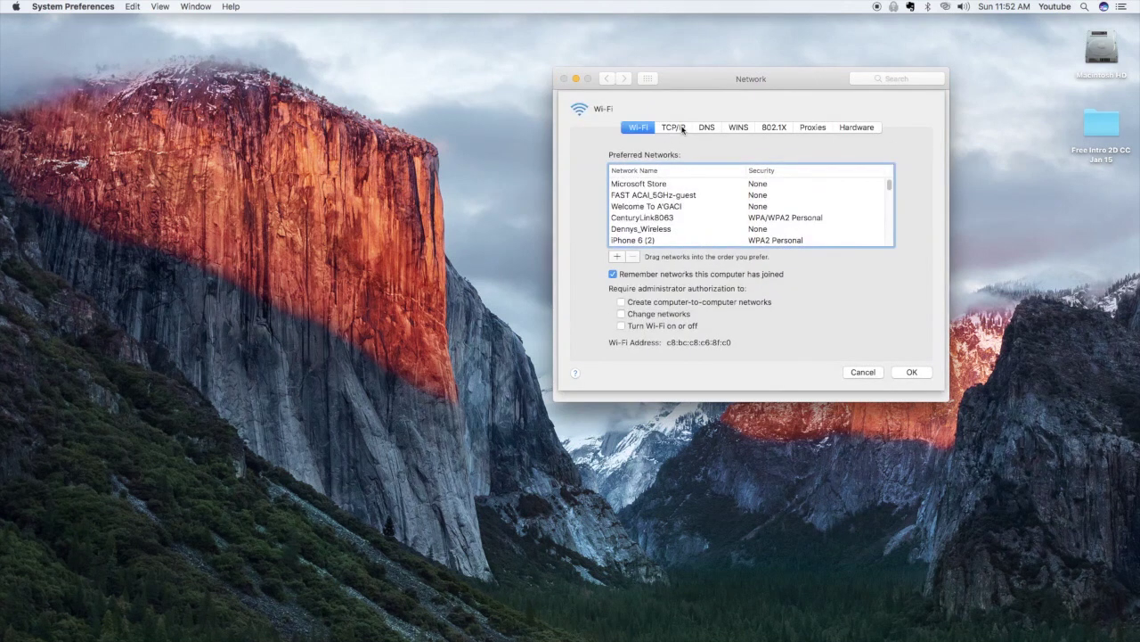
pyautogui.click(675, 127)
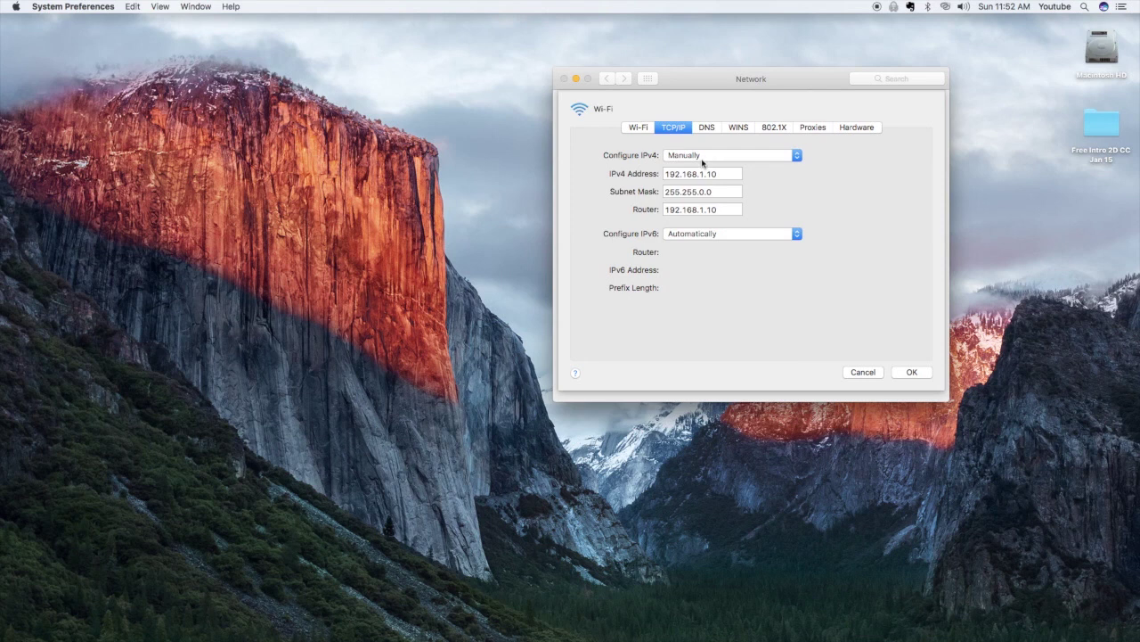
pyautogui.click(792, 156)
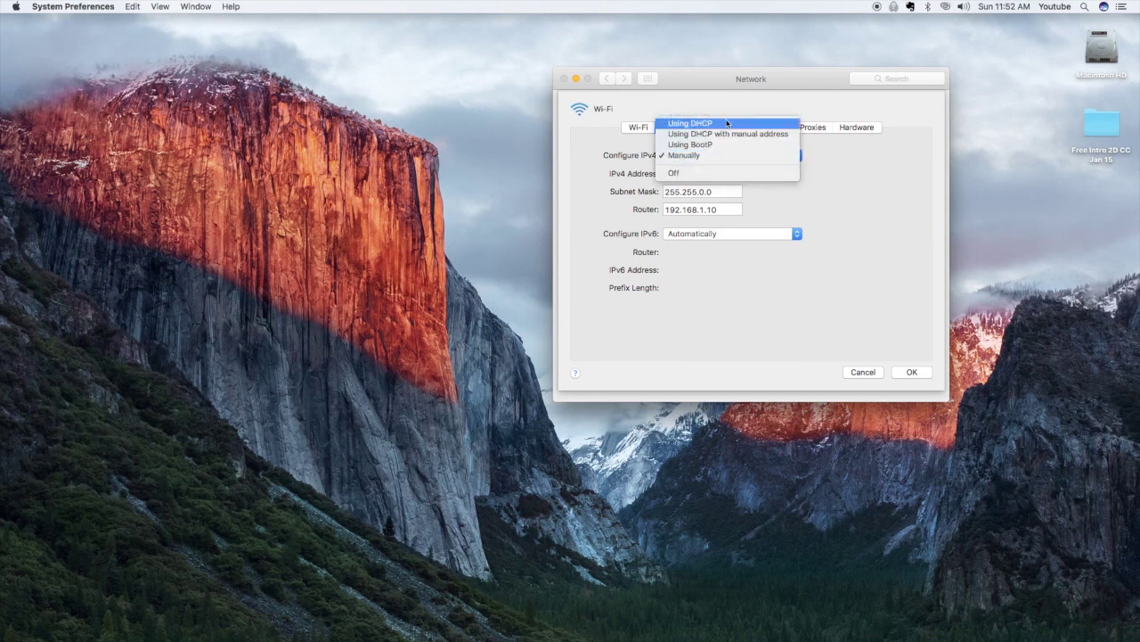
pyautogui.press('Escape')
pyautogui.click(722, 159)
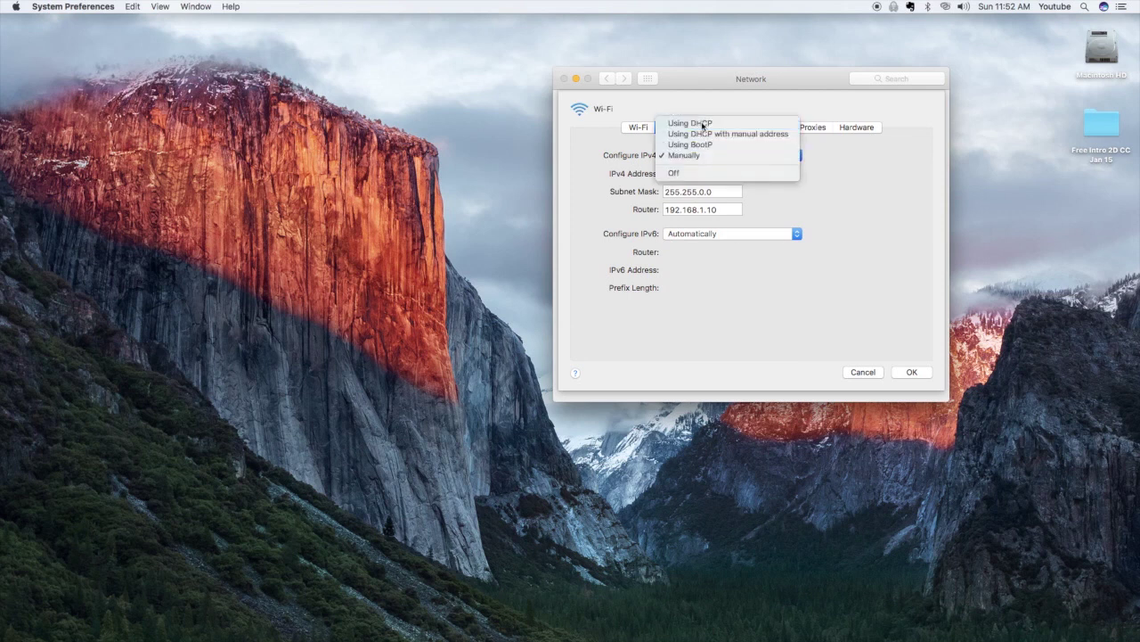
pyautogui.click(703, 124)
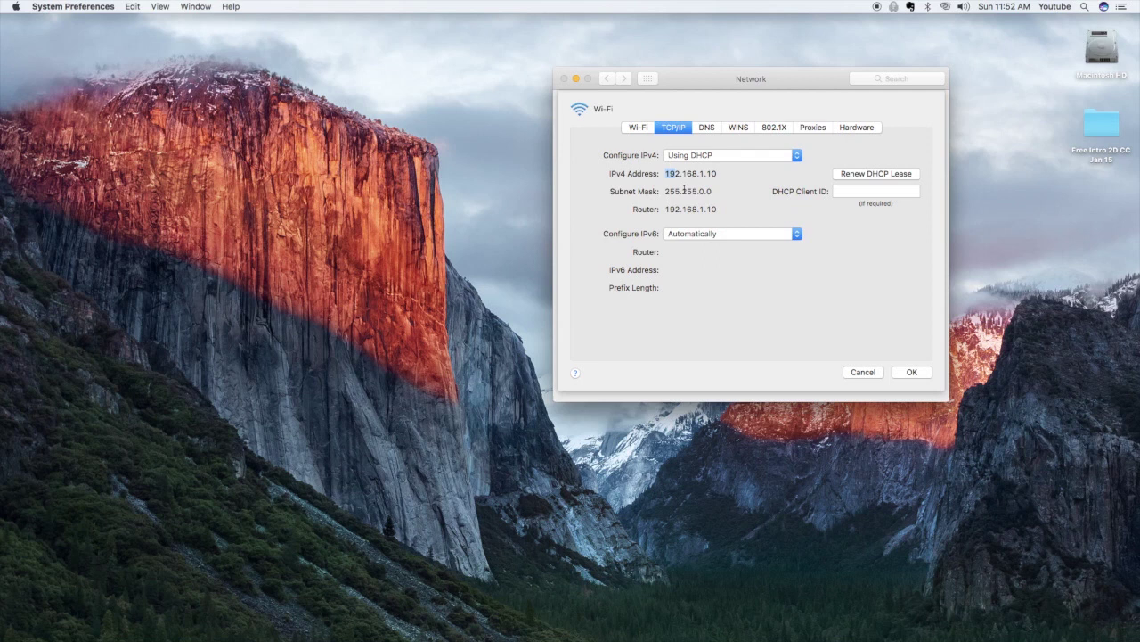
# Step: Renew the DHCP lease, re-select Using DHCP, renew again, and confirm with OK
pyautogui.click(872, 175)
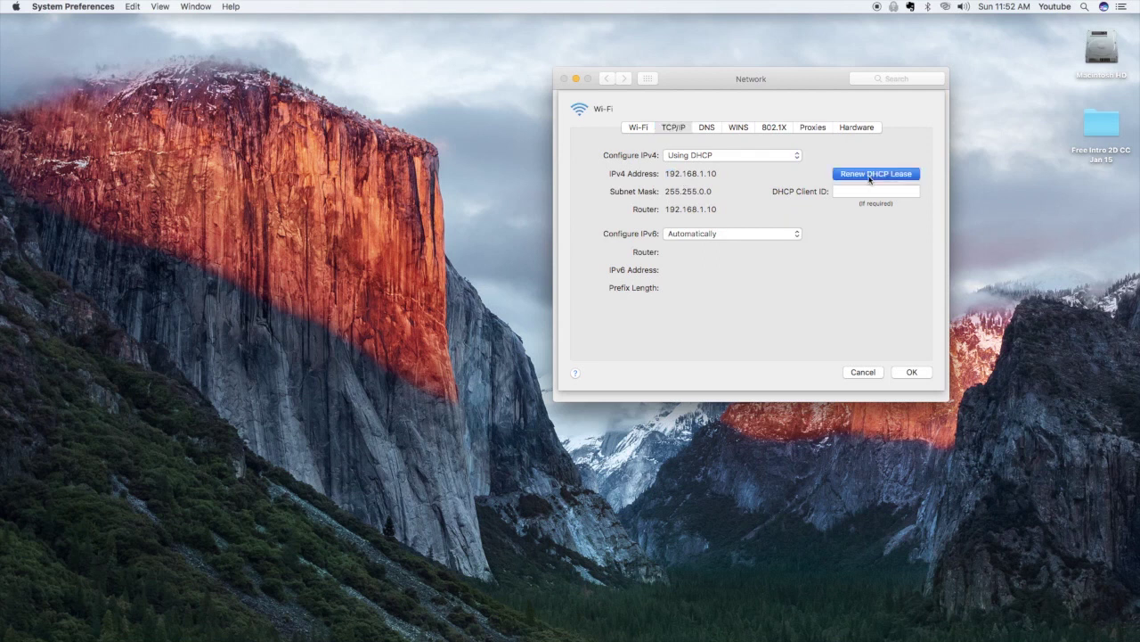
pyautogui.click(851, 150)
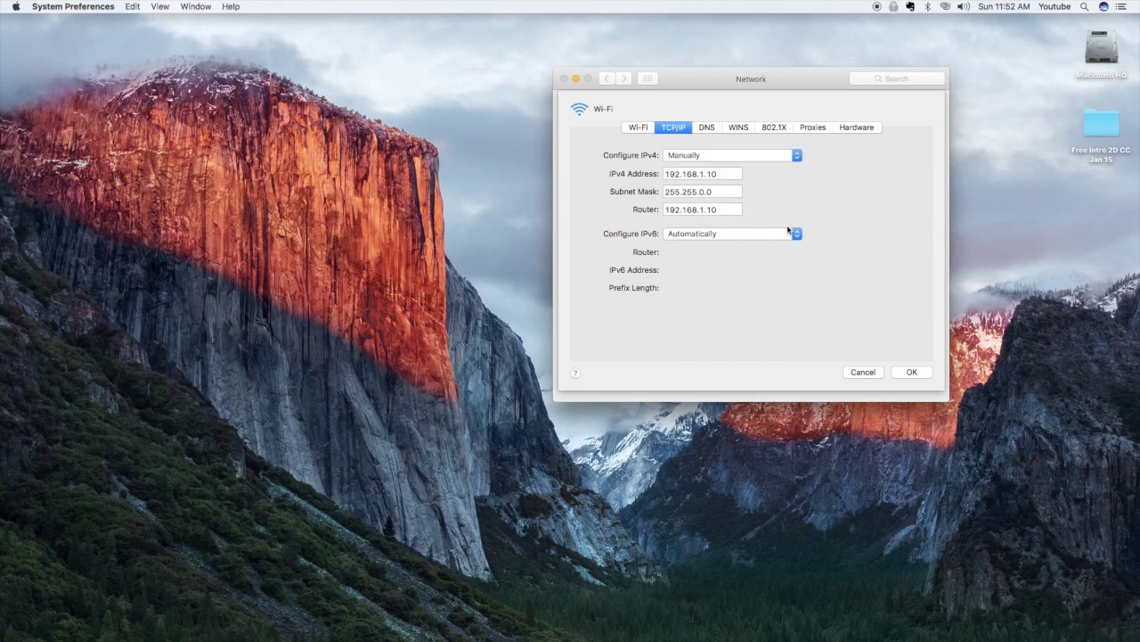
pyautogui.click(795, 157)
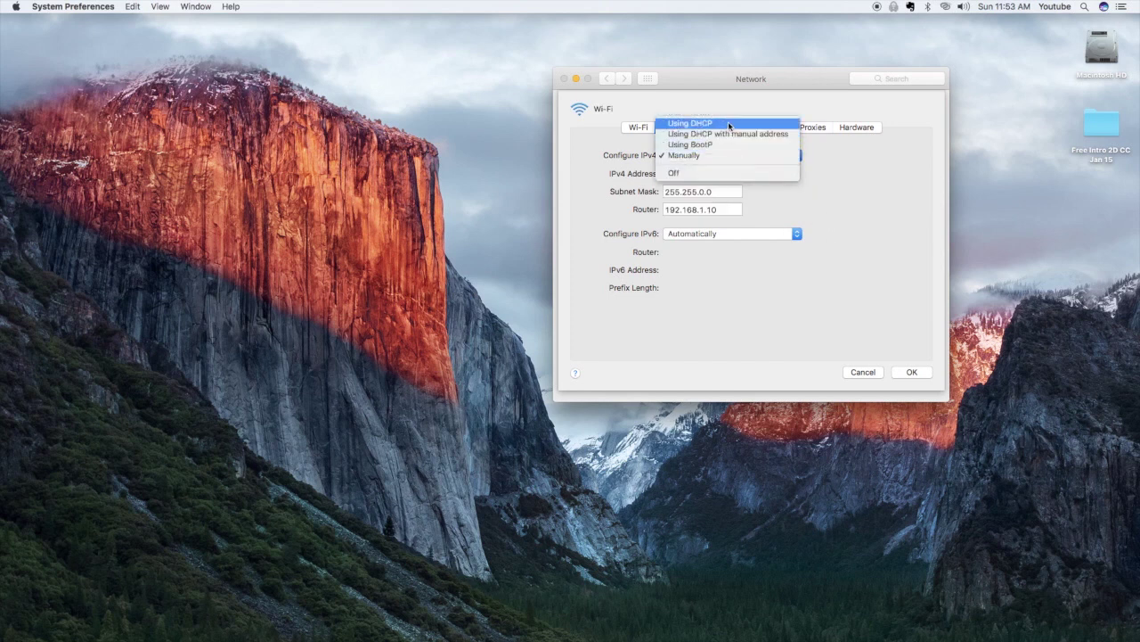
pyautogui.click(776, 124)
pyautogui.click(852, 174)
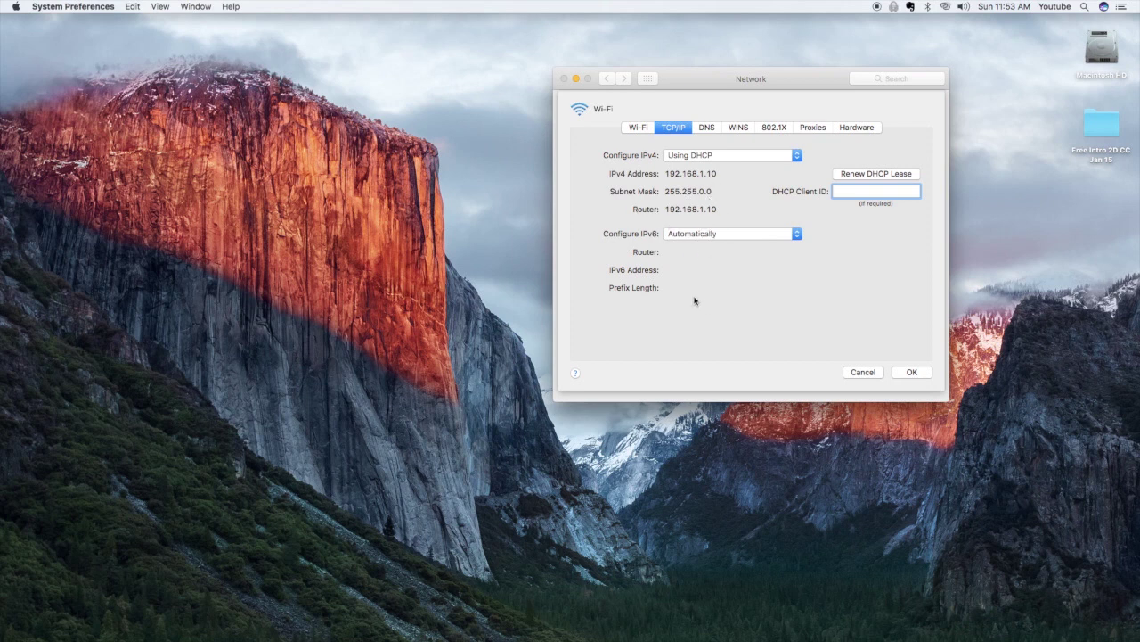
pyautogui.click(908, 375)
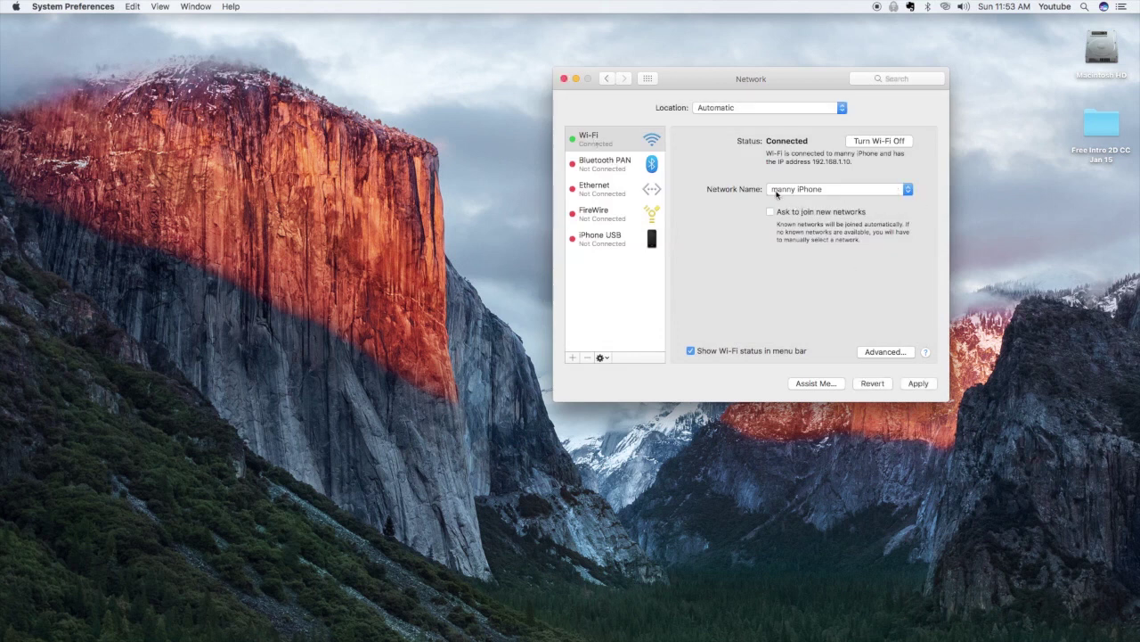
# Step: Apply the Wi-Fi DHCP settings in the Network pane and close System Preferences
pyautogui.click(918, 383)
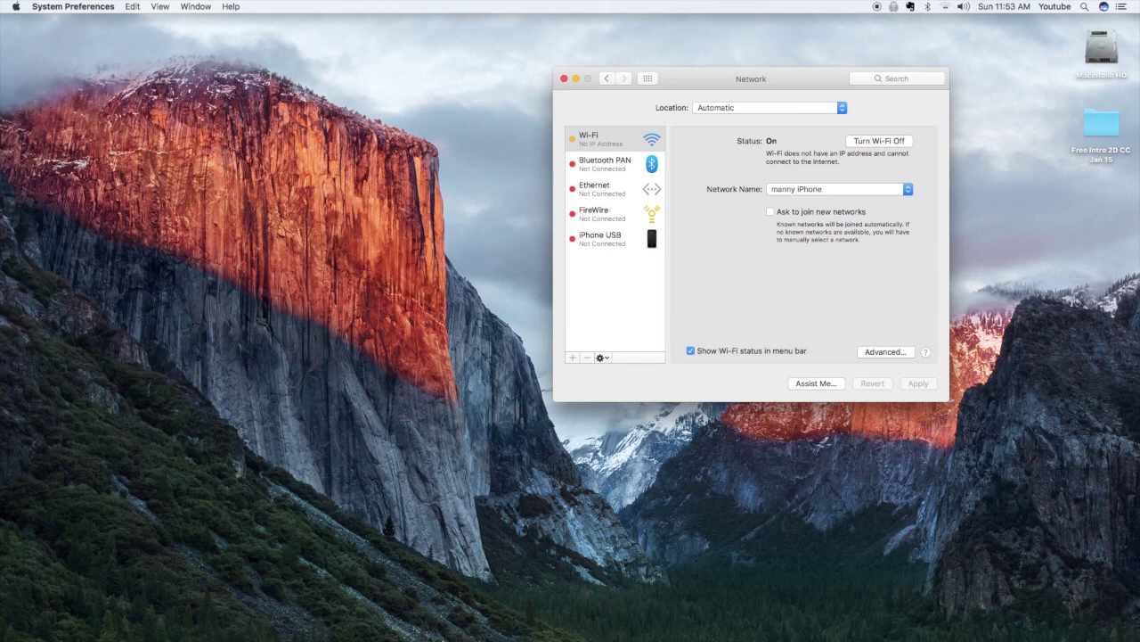
pyautogui.moveTo(460, 628)
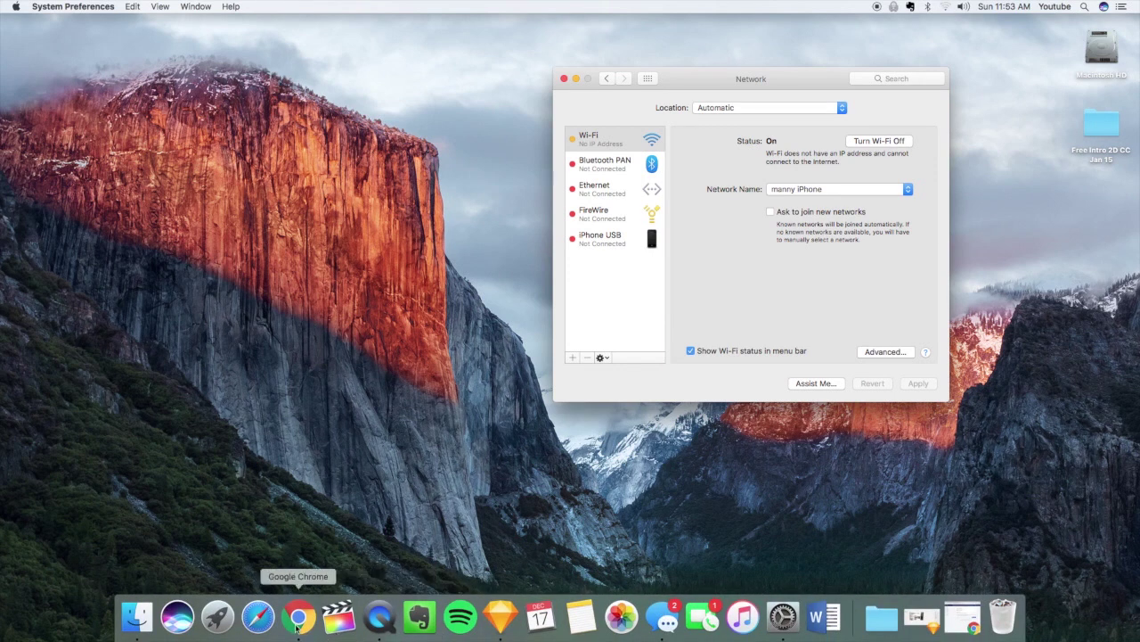
pyautogui.click(564, 80)
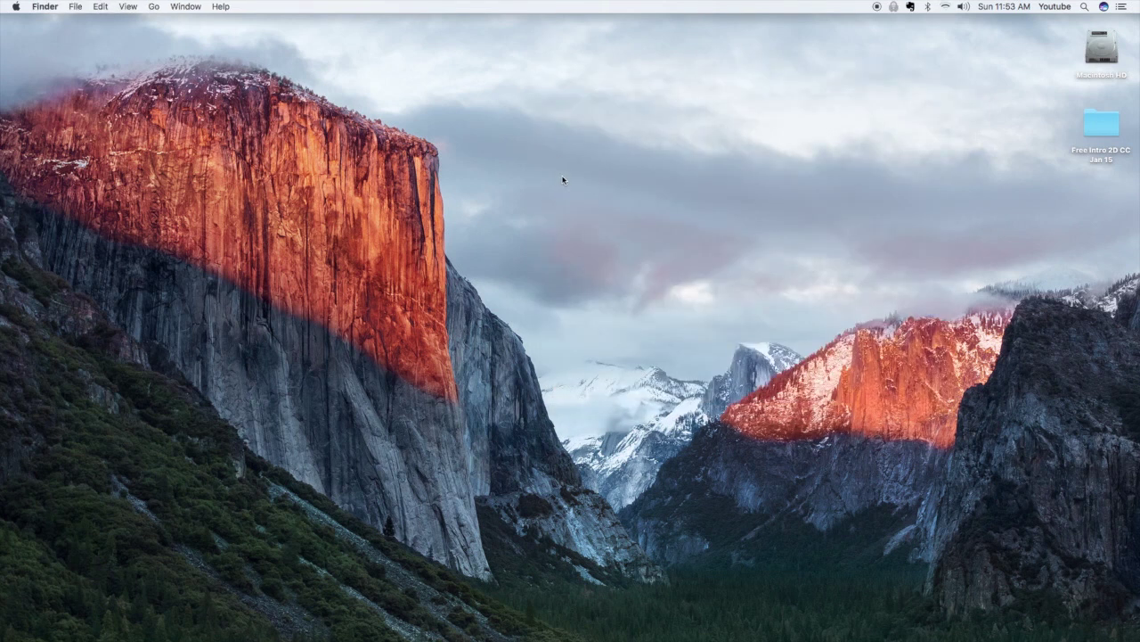